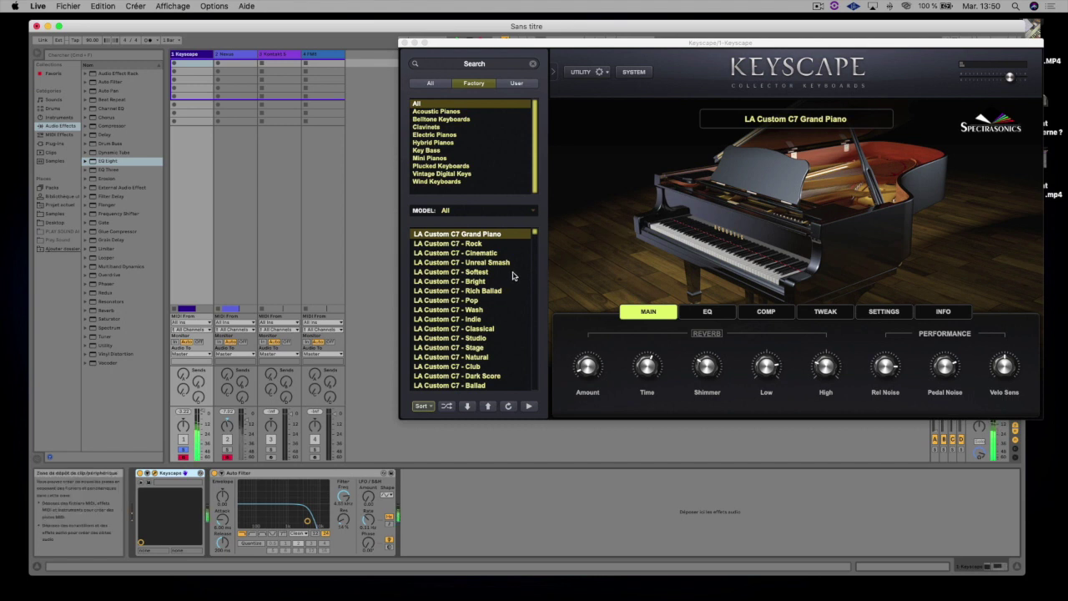
- Audition the Cinematic, Pop and Natural presets of the LA Custom C7 piano
{"action": "left_click", "coordinate": [498, 253]}
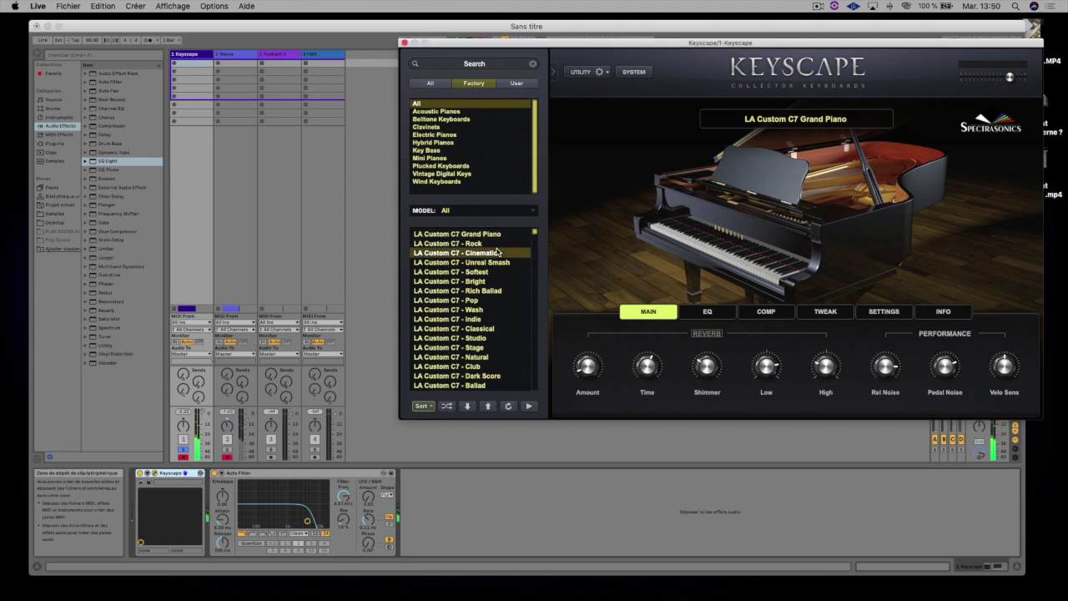
{"action": "left_click", "coordinate": [491, 300]}
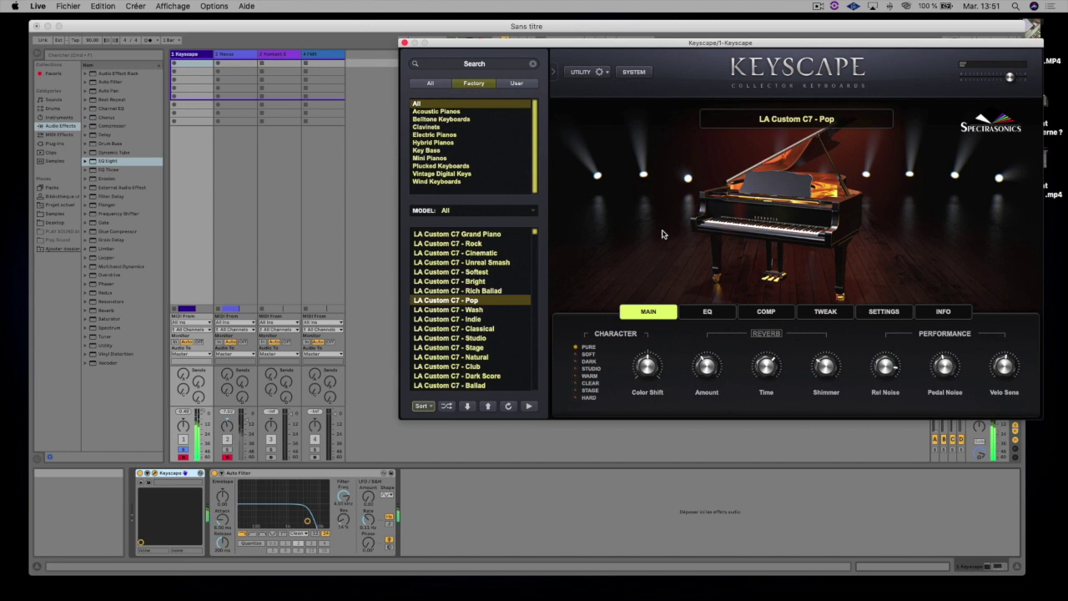
{"action": "left_click", "coordinate": [469, 358]}
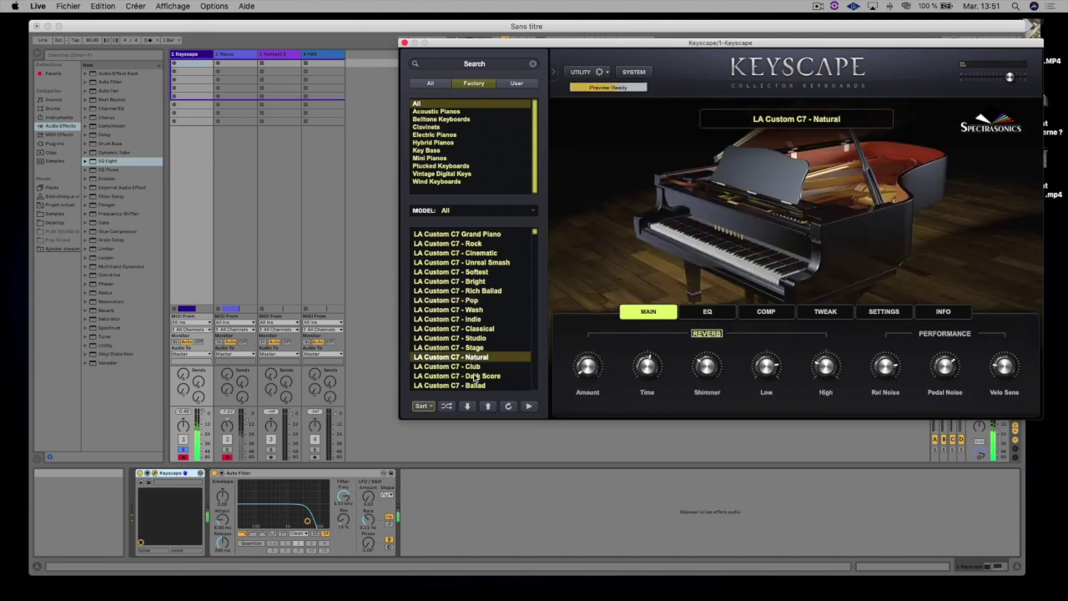
- Audition the Rhodes - LA Custom and Rhodes - LA Custom Lush presets
{"action": "scroll", "coordinate": [475, 378], "scroll_direction": "down", "scroll_amount": 5}
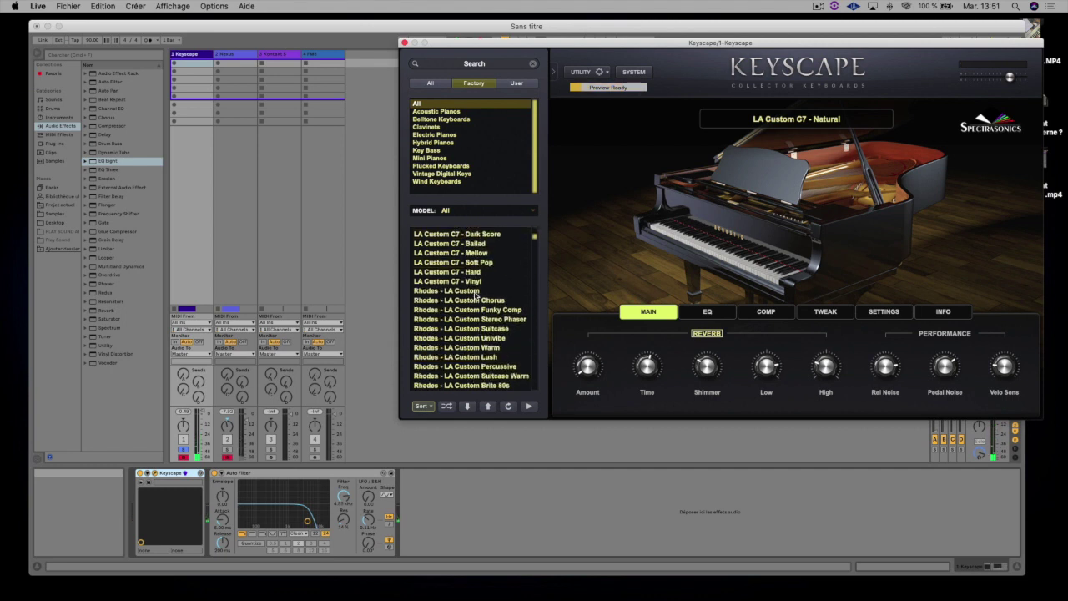
{"action": "left_click", "coordinate": [475, 293]}
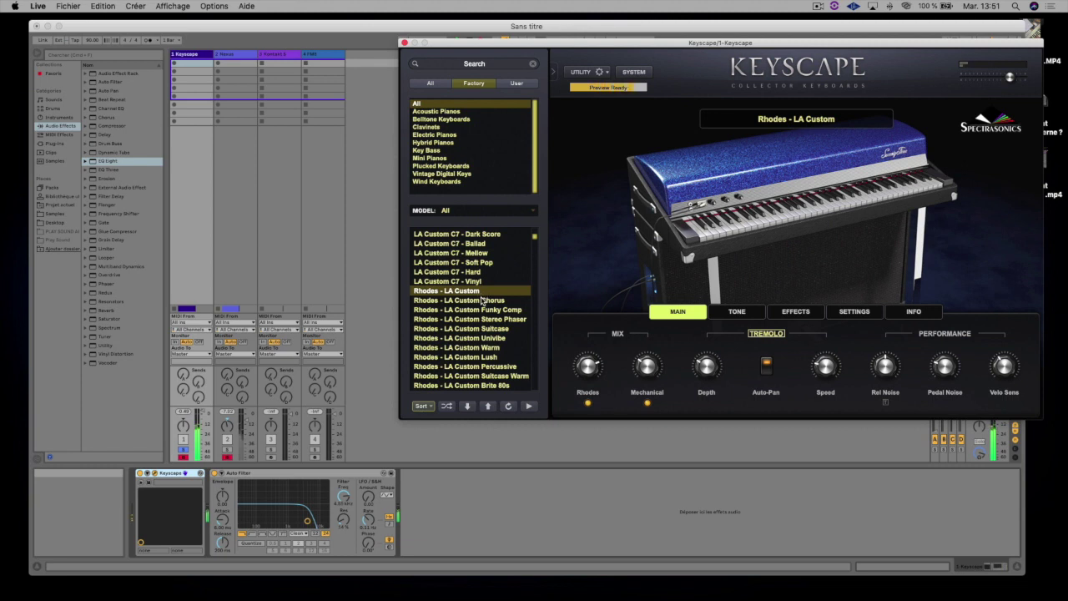
{"action": "left_click", "coordinate": [468, 358]}
- Audition the Clavinet C and Clavinet C - Retro Amp 2 presets
{"action": "scroll", "coordinate": [469, 357], "scroll_direction": "down", "scroll_amount": 5}
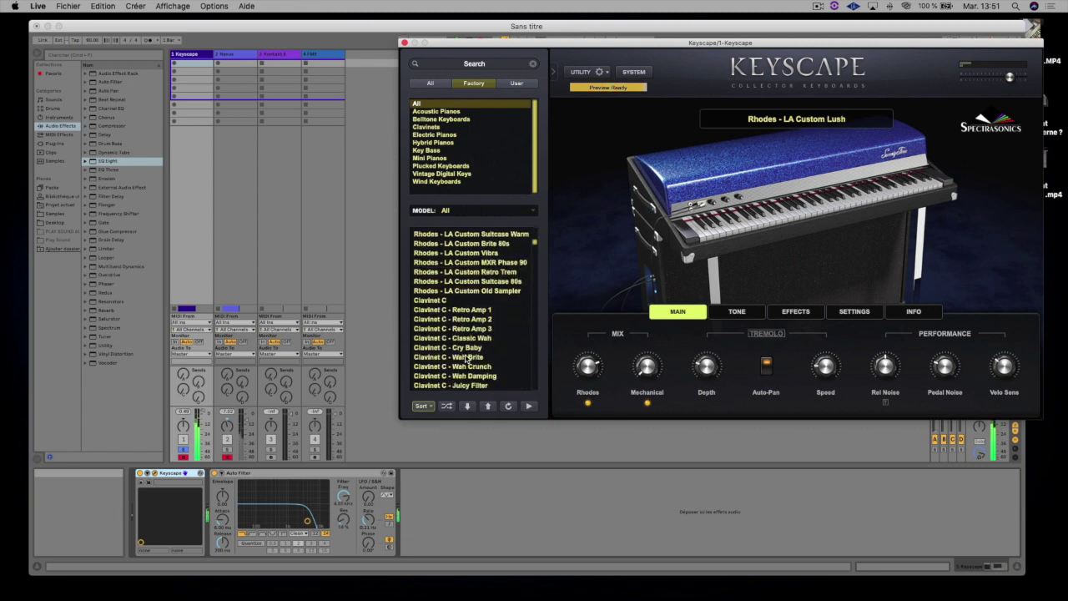
{"action": "left_click", "coordinate": [465, 303]}
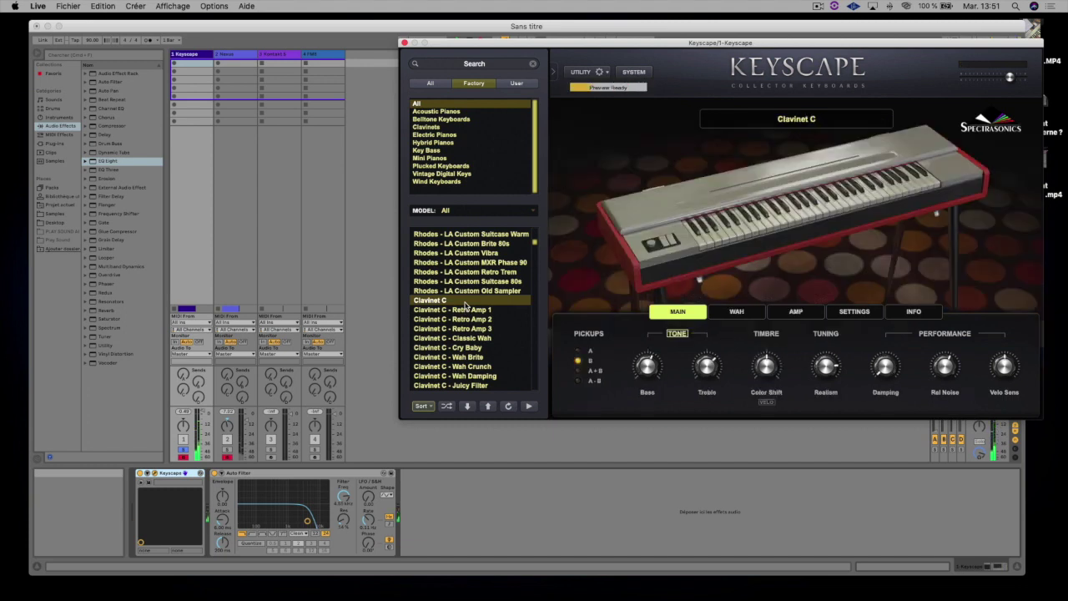
{"action": "left_click", "coordinate": [465, 323]}
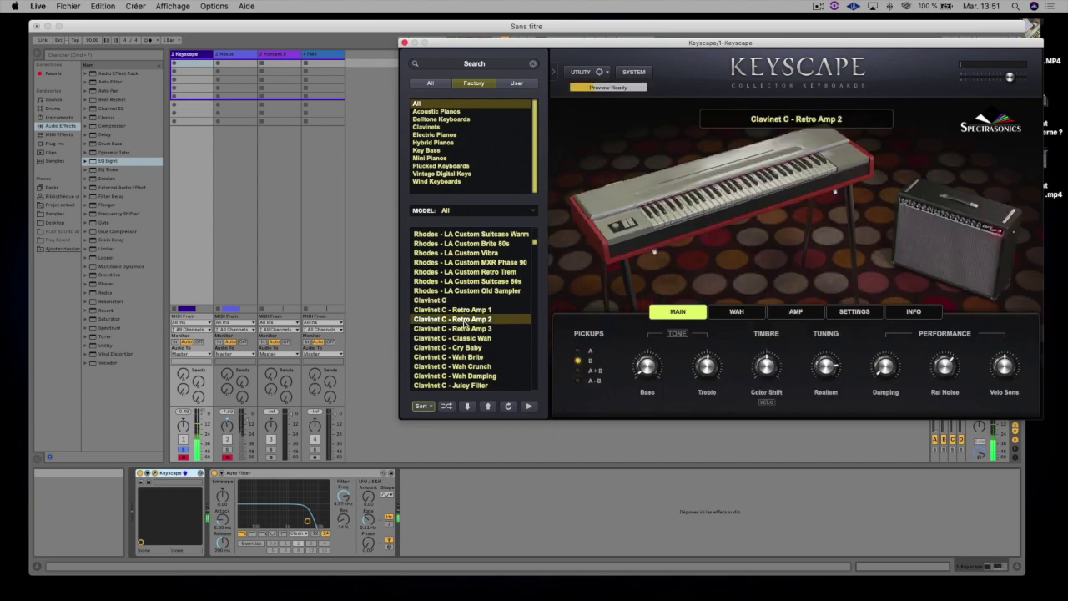
- Audition the Wing Upright - Honky Tonk, Rhodes - Classic Ballad and Celeste - Wash Infinite presets
{"action": "scroll", "coordinate": [465, 325], "scroll_direction": "down", "scroll_amount": 5}
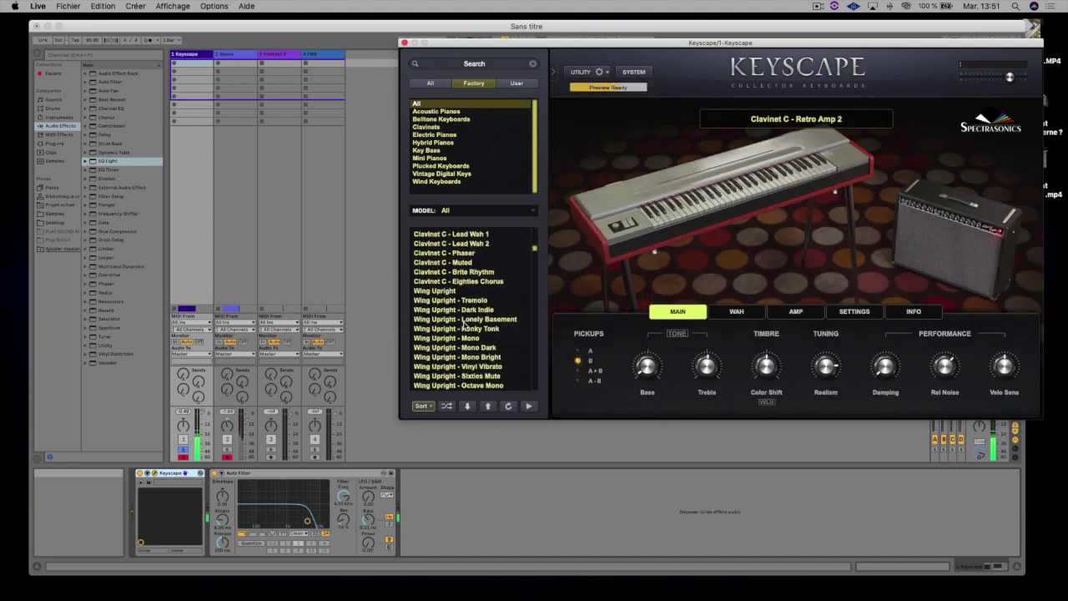
{"action": "left_click", "coordinate": [465, 327]}
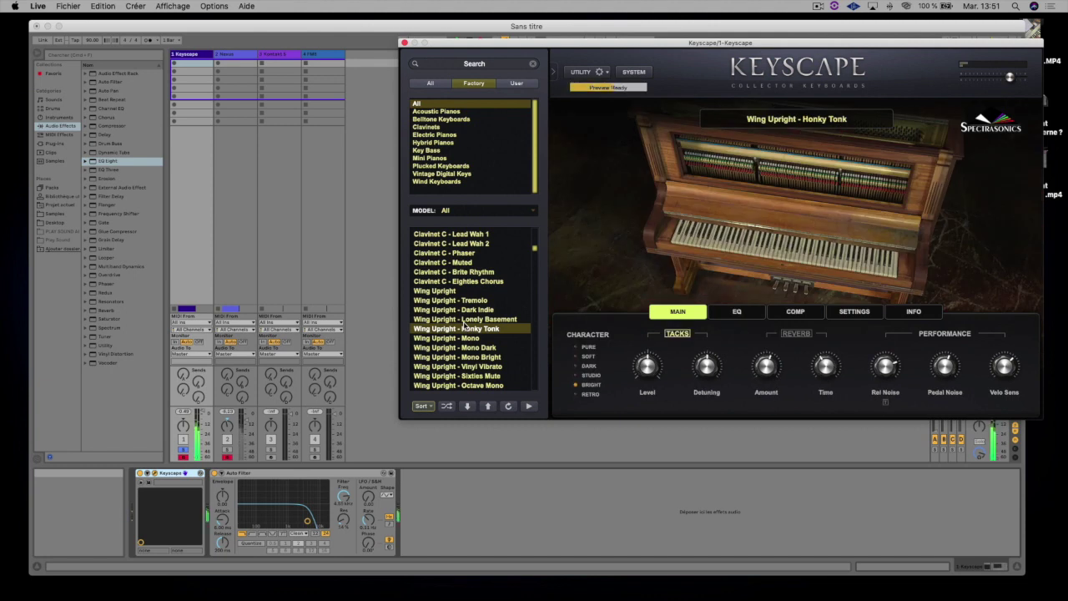
{"action": "scroll", "coordinate": [466, 288], "scroll_direction": "down", "scroll_amount": 8}
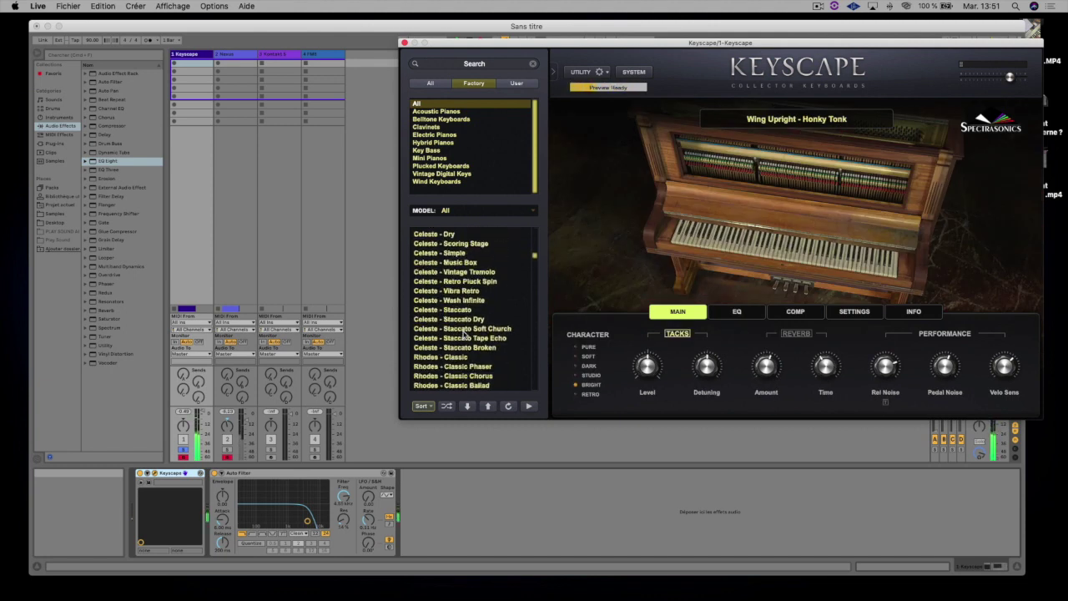
{"action": "left_click", "coordinate": [467, 282]}
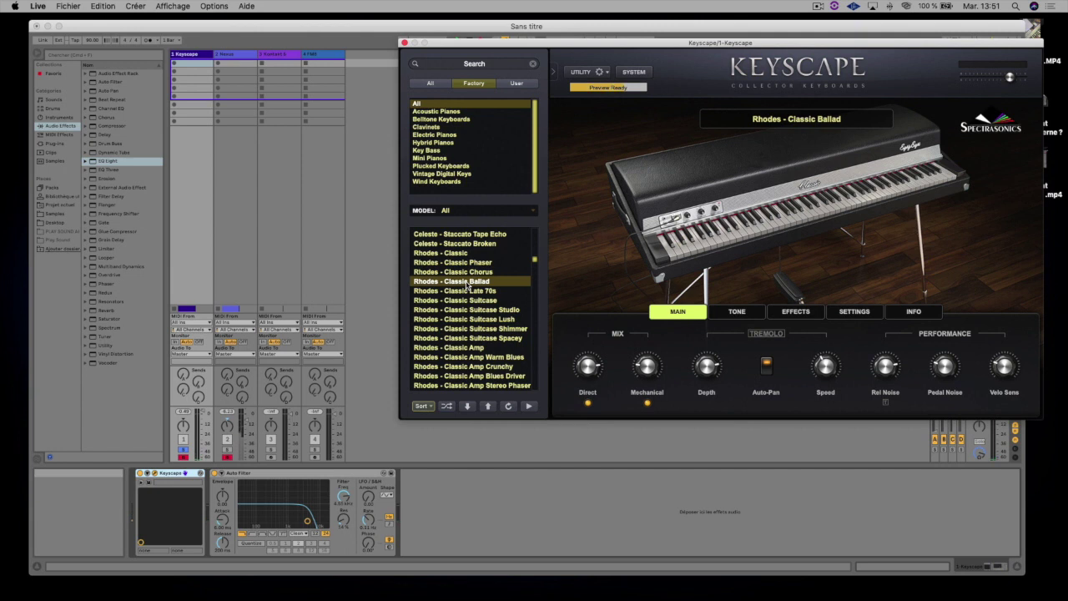
{"action": "scroll", "coordinate": [467, 284], "scroll_direction": "up", "scroll_amount": 3}
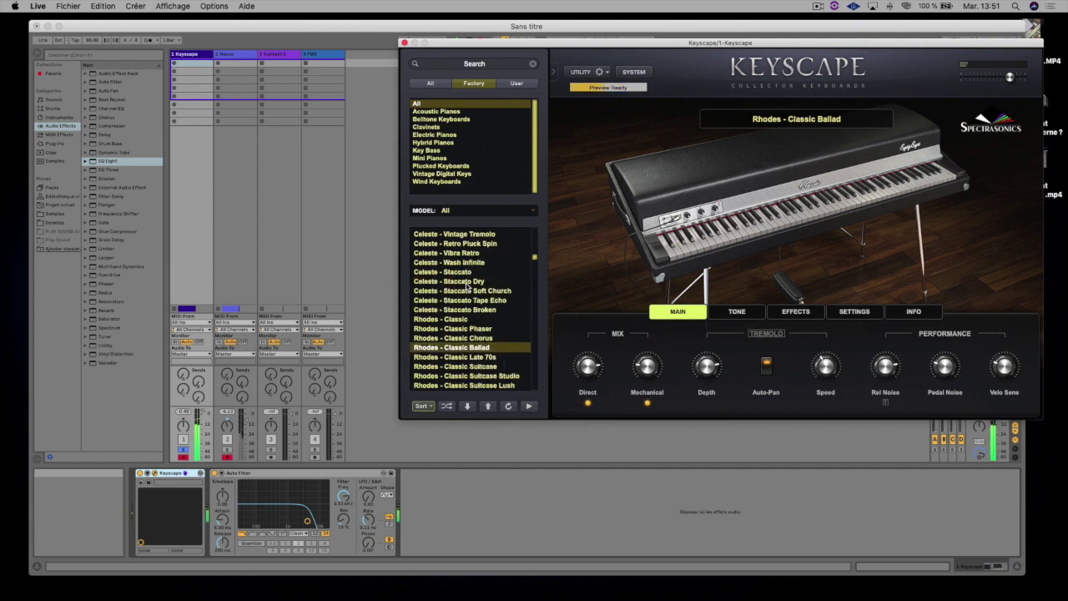
{"action": "left_click", "coordinate": [470, 262]}
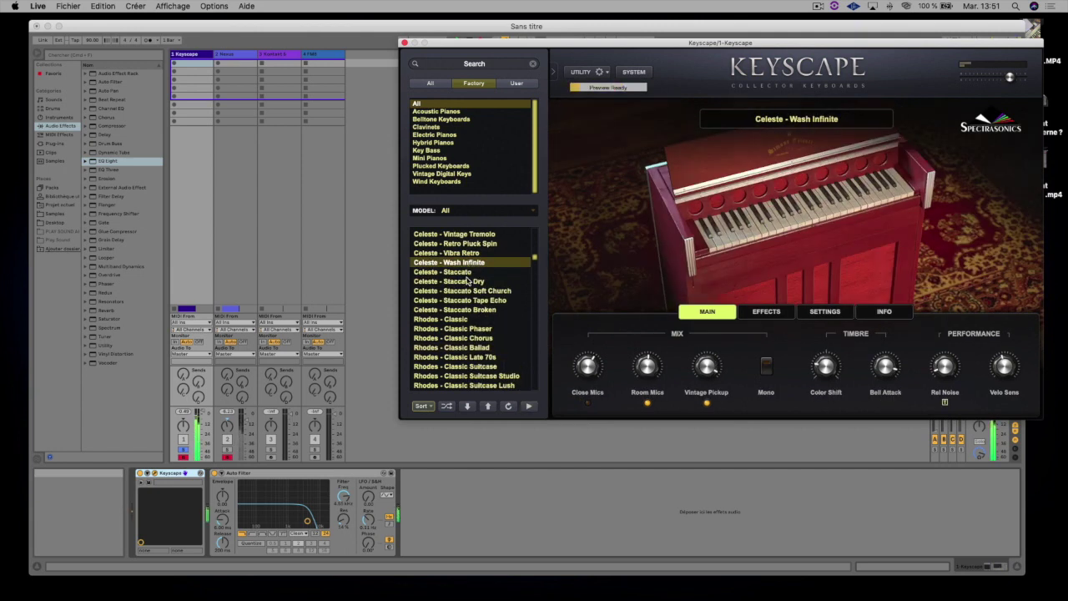
- Audition the Wurlitzer 140B - Amp Distortion, Duo - Cinematic Tremolo and Duo - LA Piano + MKS EP presets
{"action": "scroll", "coordinate": [468, 275], "scroll_direction": "down", "scroll_amount": 10}
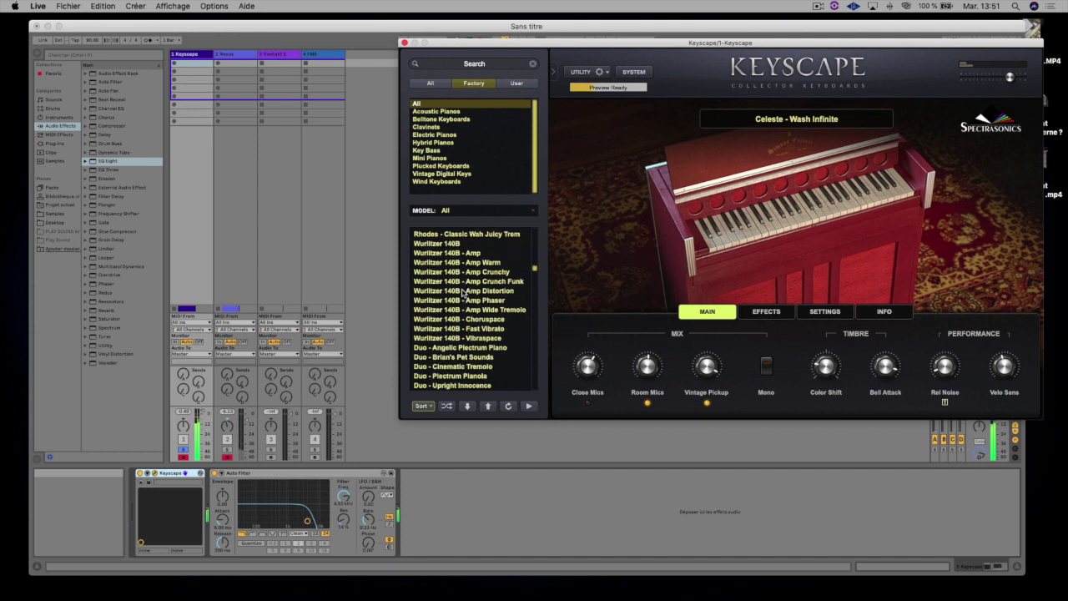
{"action": "left_click", "coordinate": [463, 290]}
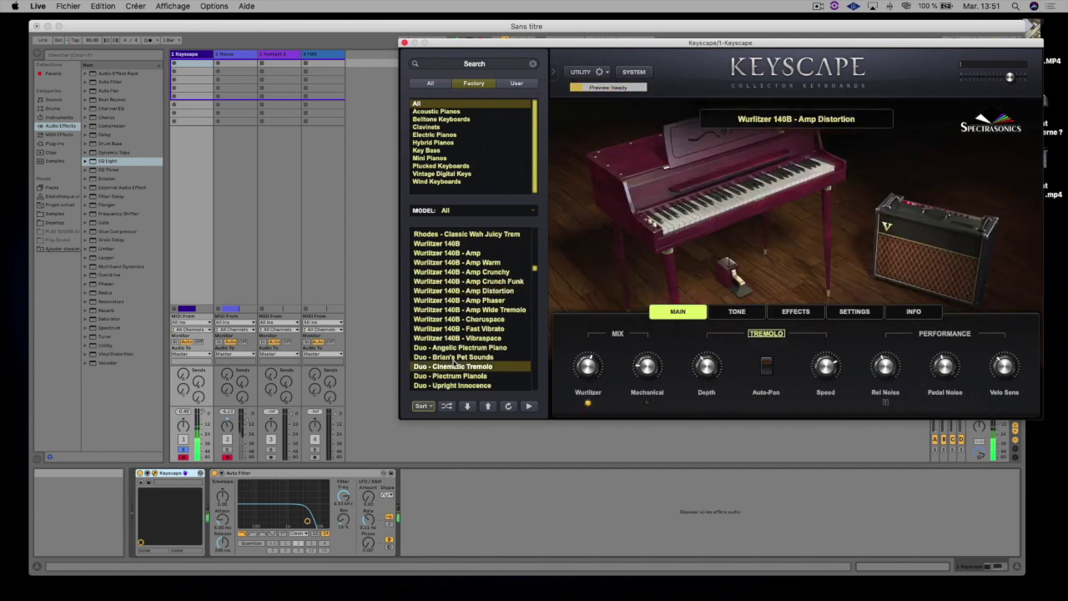
{"action": "left_click", "coordinate": [455, 365]}
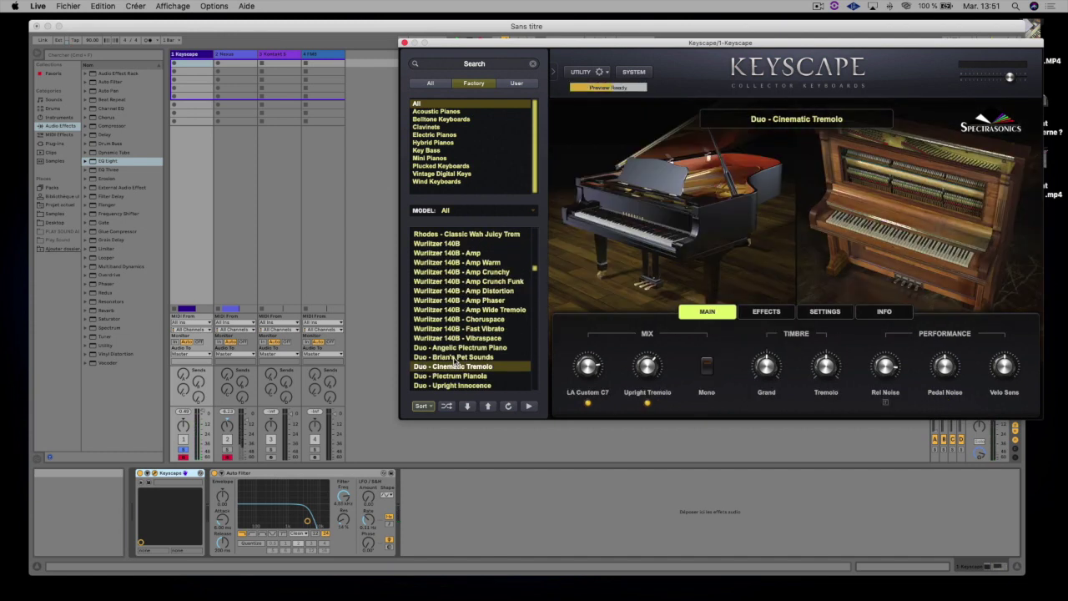
{"action": "scroll", "coordinate": [456, 364], "scroll_direction": "down", "scroll_amount": 5}
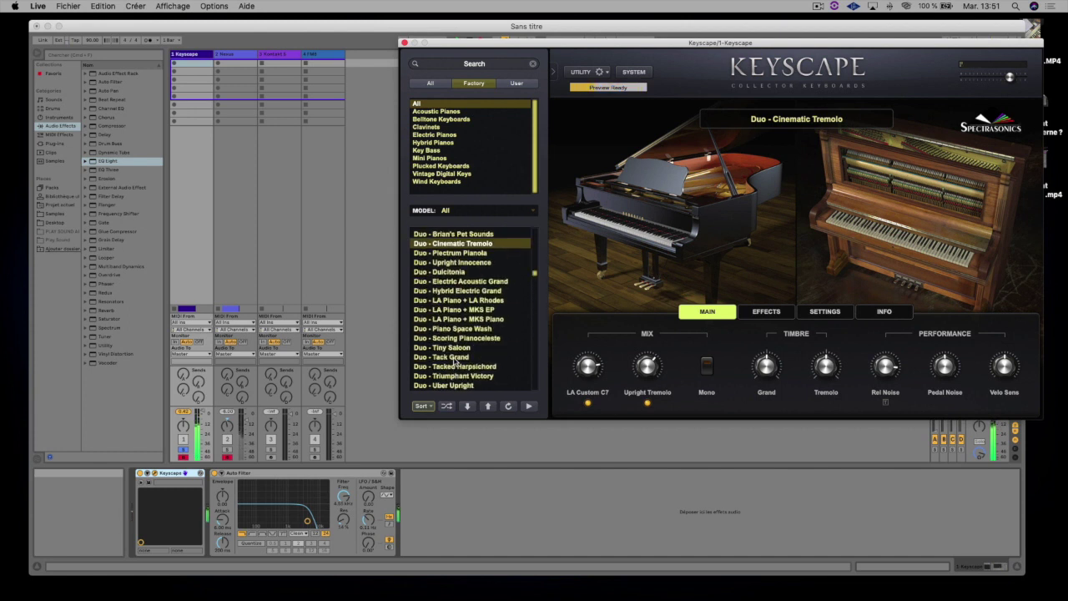
{"action": "left_click", "coordinate": [465, 300]}
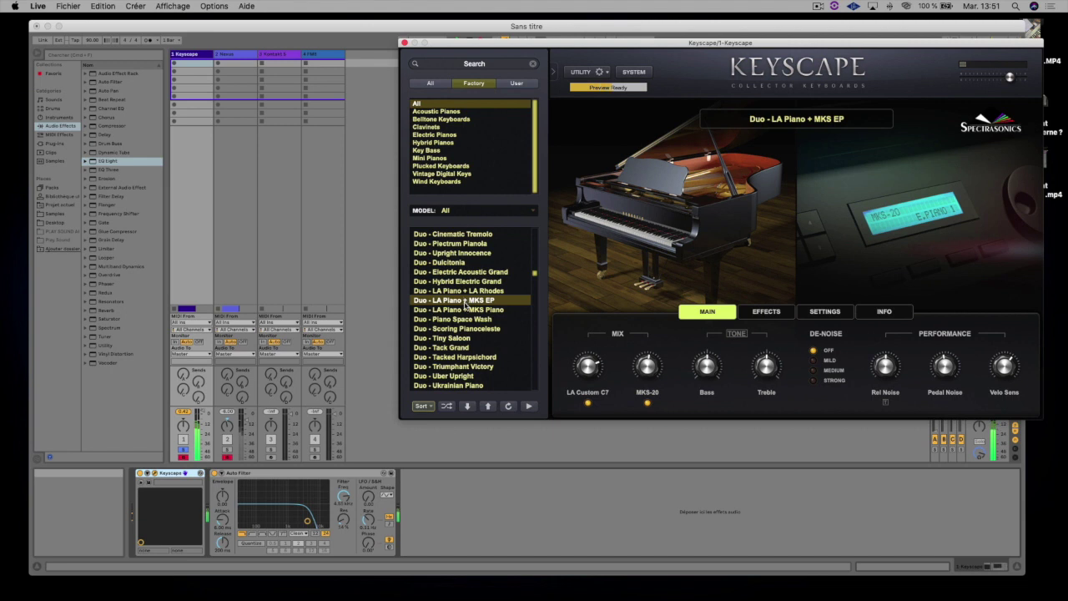
- Load the LA Custom C7 Grand Piano preset in Keyscape
{"action": "scroll", "coordinate": [465, 300], "scroll_direction": "down", "scroll_amount": 3}
{"action": "scroll", "coordinate": [474, 273], "scroll_direction": "up", "scroll_amount": 4}
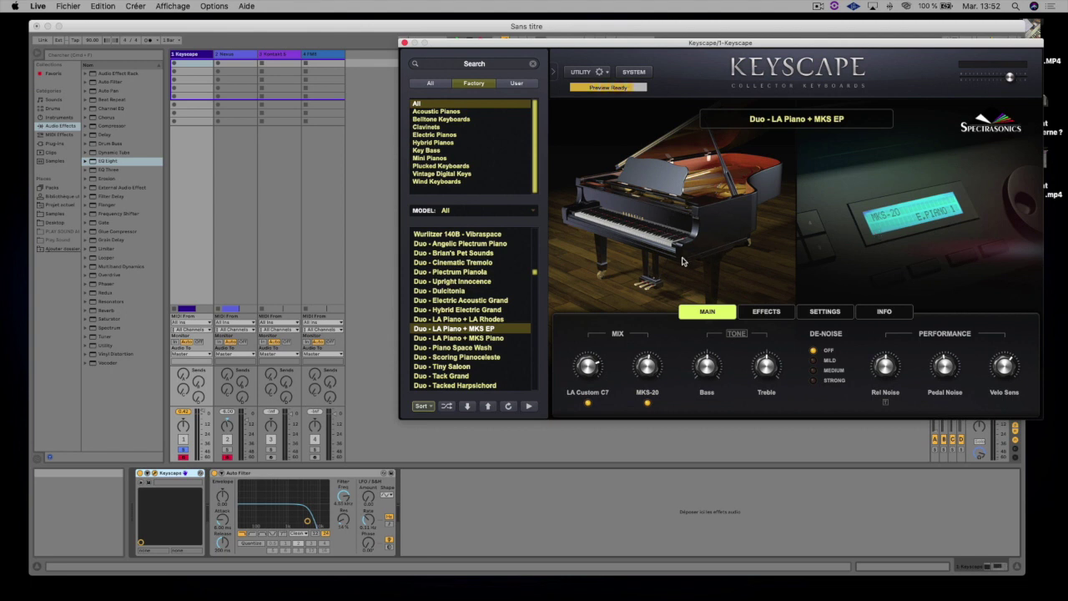
{"action": "scroll", "coordinate": [468, 342], "scroll_direction": "down", "scroll_amount": 10}
{"action": "scroll", "coordinate": [466, 346], "scroll_direction": "up", "scroll_amount": 15}
{"action": "scroll", "coordinate": [456, 324], "scroll_direction": "up", "scroll_amount": 5}
{"action": "left_click", "coordinate": [447, 237]}
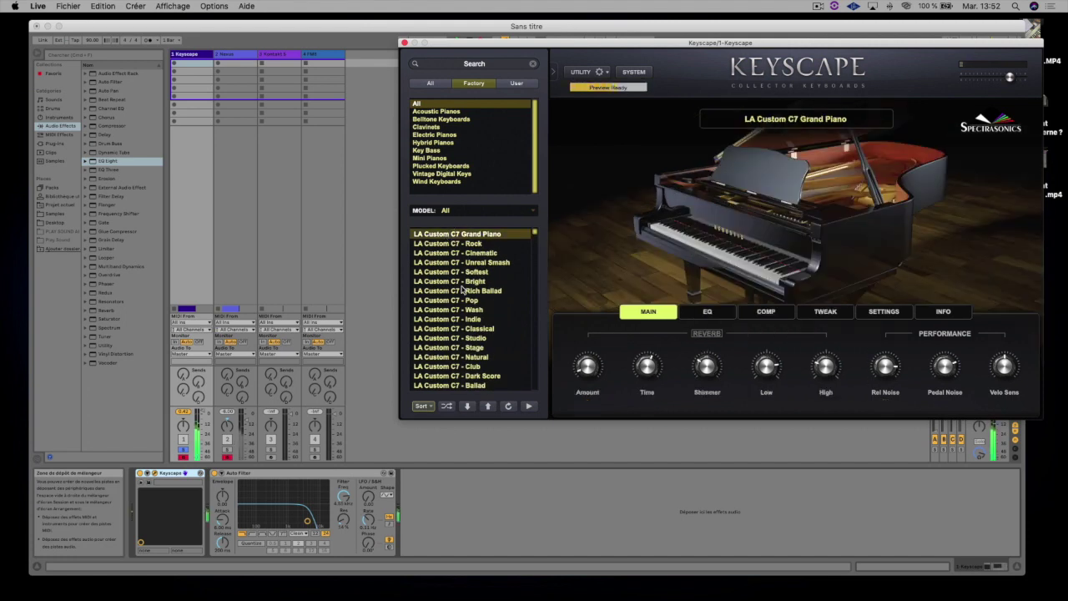
- Solo and select the Nexus track, and audition its PN Ballad Epiano 1, 2 and 3 presets
{"action": "left_click", "coordinate": [230, 455]}
{"action": "left_click", "coordinate": [238, 60]}
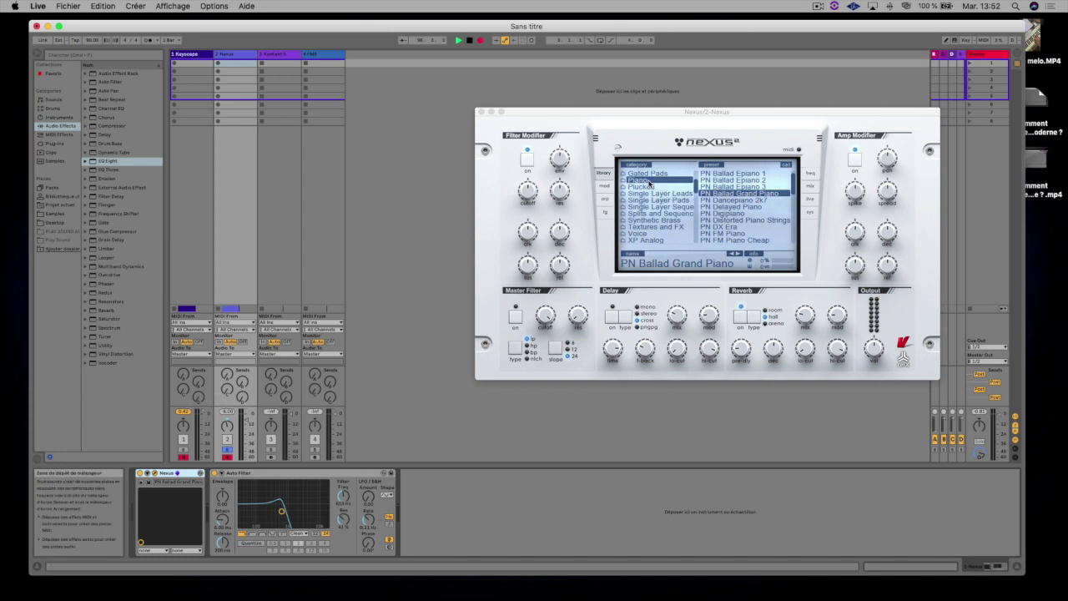
{"action": "left_click", "coordinate": [718, 175]}
{"action": "left_click", "coordinate": [720, 181]}
{"action": "left_click", "coordinate": [723, 187]}
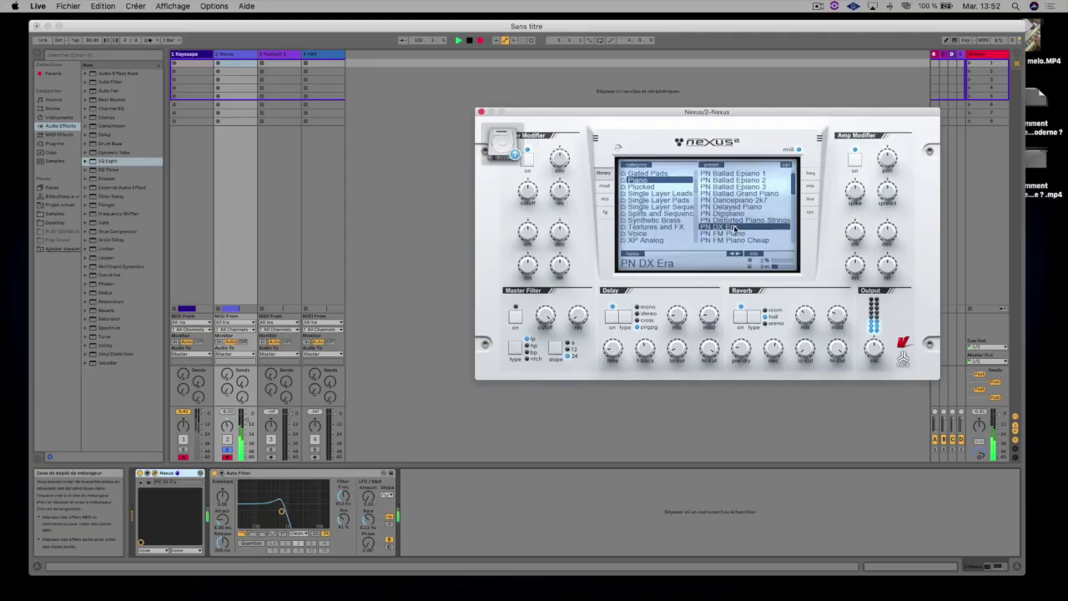
- Audition the Nexus piano presets PN Piano and Strings, PN Terminators Theme, PN Soft and Tiny and PN Rocky Piano
{"action": "scroll", "coordinate": [735, 217], "scroll_direction": "down", "scroll_amount": 3}
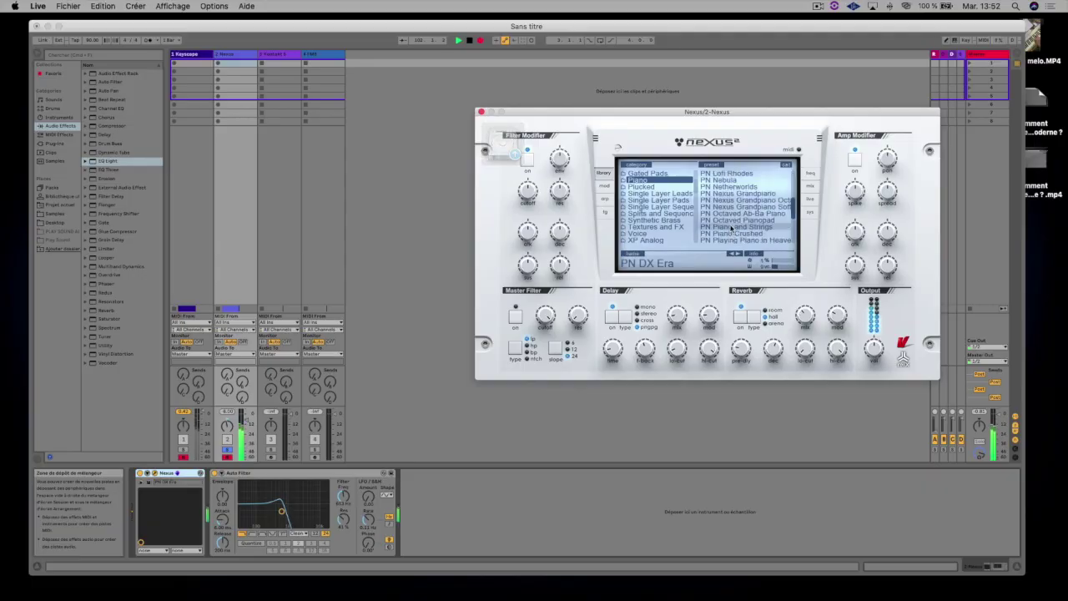
{"action": "left_click", "coordinate": [734, 226]}
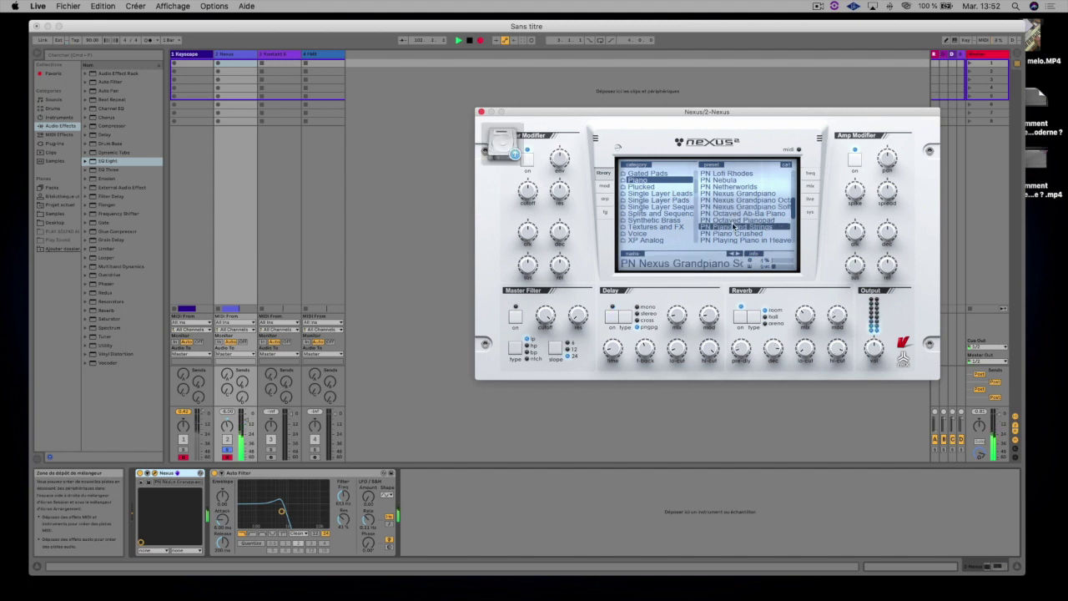
{"action": "scroll", "coordinate": [734, 227], "scroll_direction": "down", "scroll_amount": 3}
{"action": "left_click", "coordinate": [733, 227]}
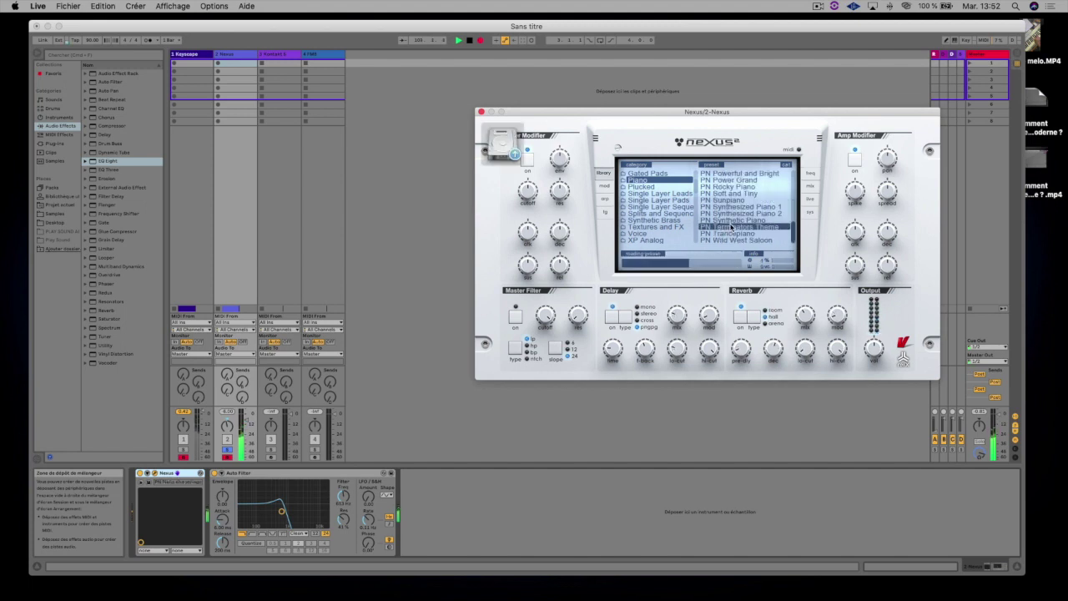
{"action": "left_click", "coordinate": [732, 189]}
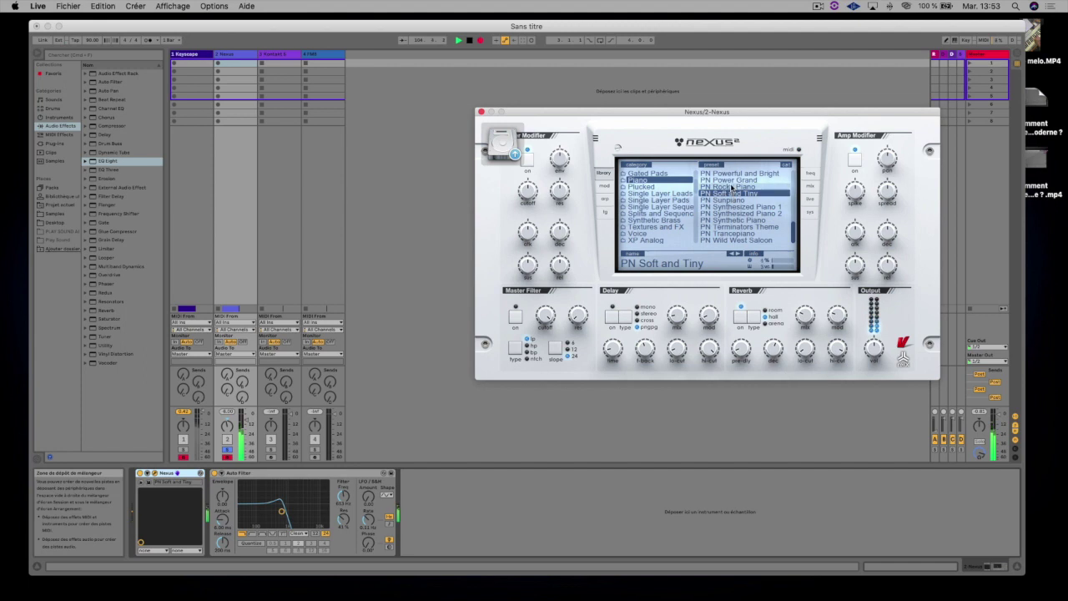
{"action": "left_click", "coordinate": [733, 181]}
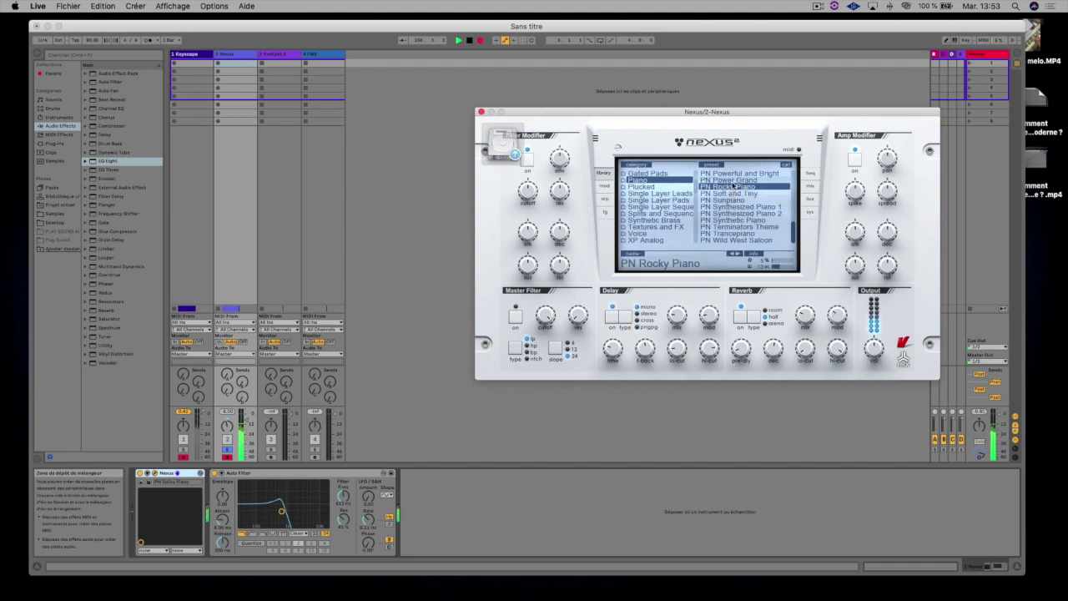
- Load the PN Arena Ambience preset in Nexus and adjust the track's Auto Filter curve
{"action": "scroll", "coordinate": [733, 186], "scroll_direction": "up", "scroll_amount": 5}
{"action": "left_click", "coordinate": [725, 174]}
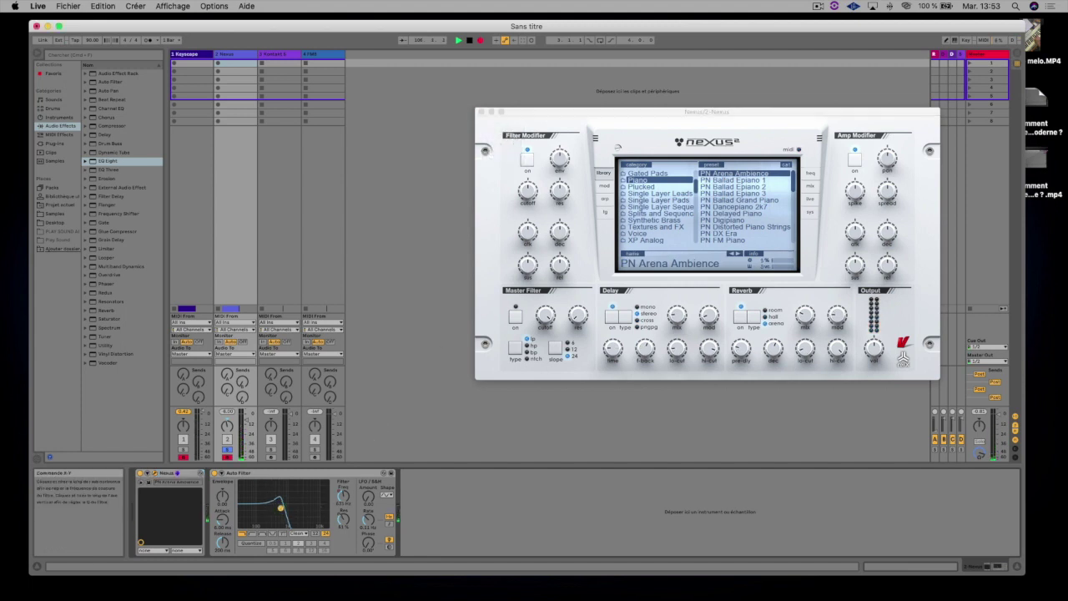
{"action": "mouse_move", "coordinate": [281, 511]}
{"action": "left_mouse_down"}
{"action": "mouse_move", "coordinate": [327, 506]}
{"action": "mouse_move", "coordinate": [297, 494]}
{"action": "mouse_move", "coordinate": [281, 518]}
{"action": "mouse_move", "coordinate": [292, 520]}
{"action": "left_mouse_up"}
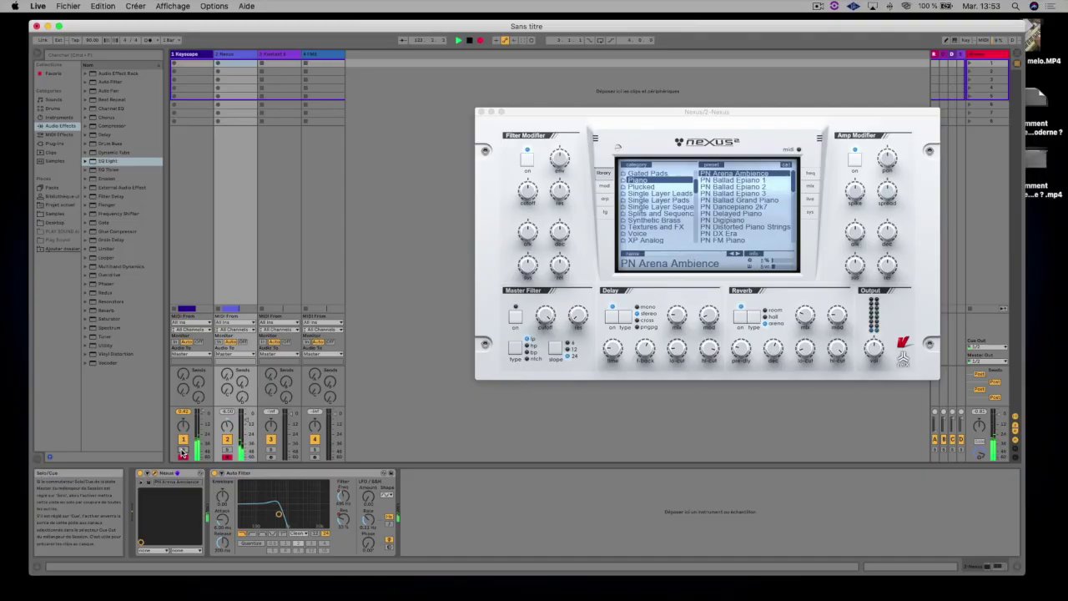
- Select the Kontakt 5 track and expand the detailed Tone settings of The Gentleman piano
{"action": "left_click", "coordinate": [284, 62]}
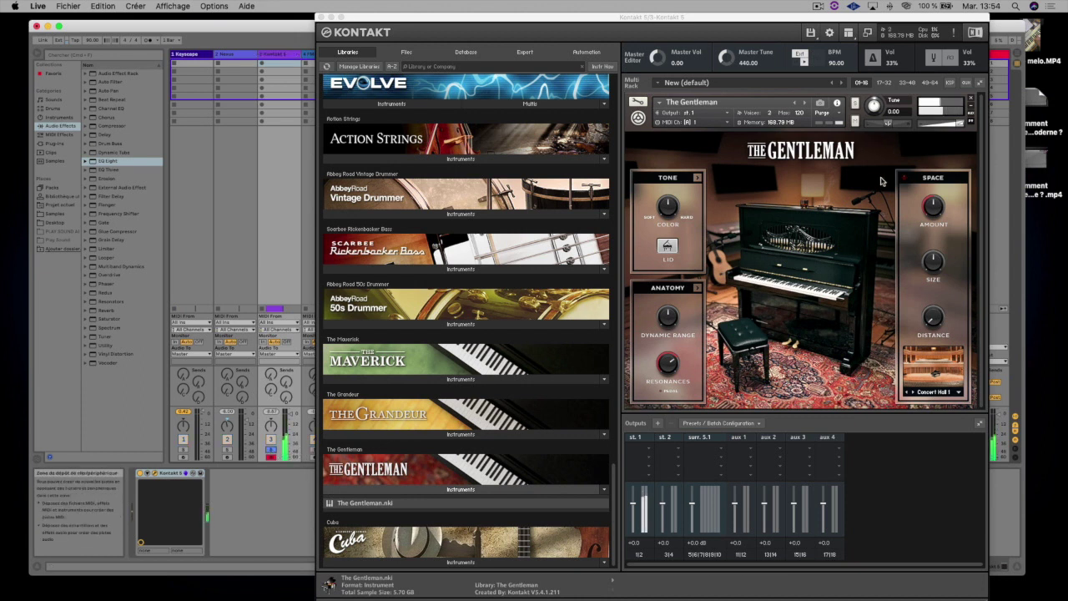
{"action": "left_click", "coordinate": [765, 201]}
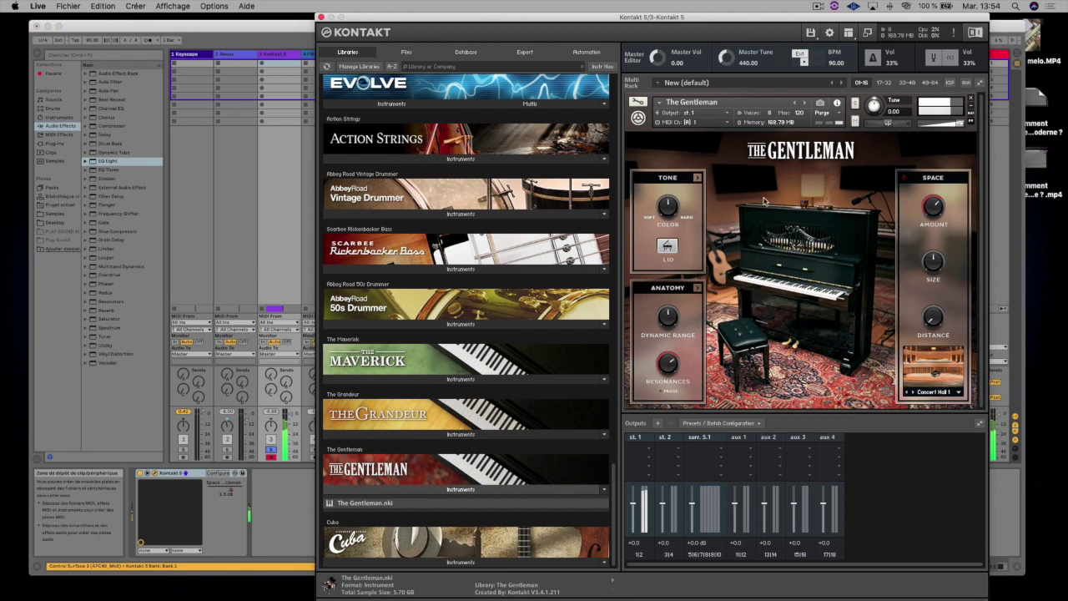
{"action": "left_click", "coordinate": [698, 178]}
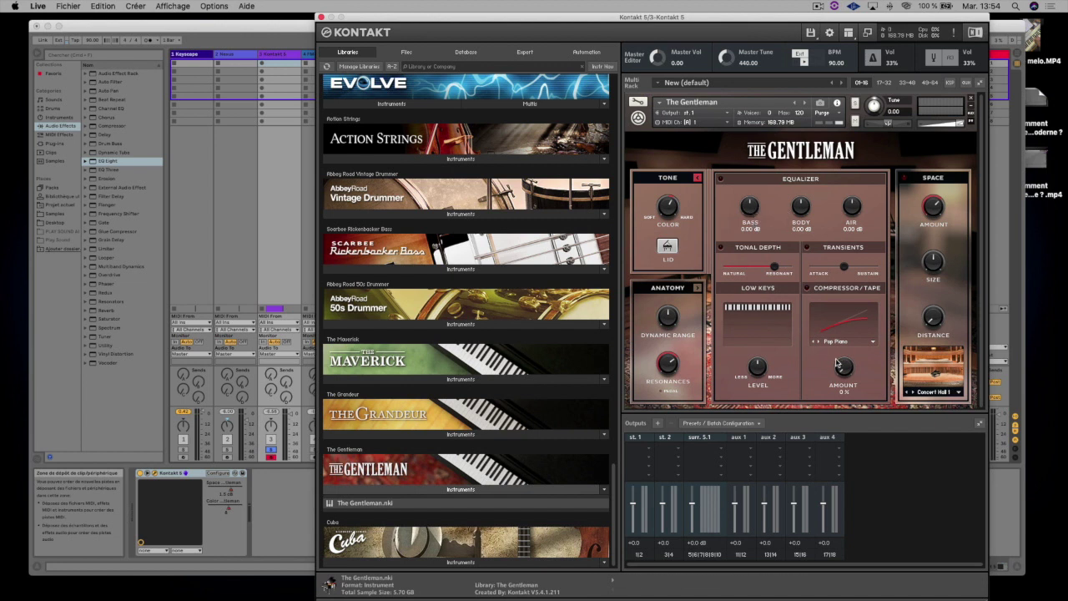
- Set The Gentleman's compressor amount to about 28 %, and raise its equalizer's Air to about 5.3 dB and Body to about 6.7 dB
{"action": "left_click_drag", "start_coordinate": [836, 360], "coordinate": [855, 337]}
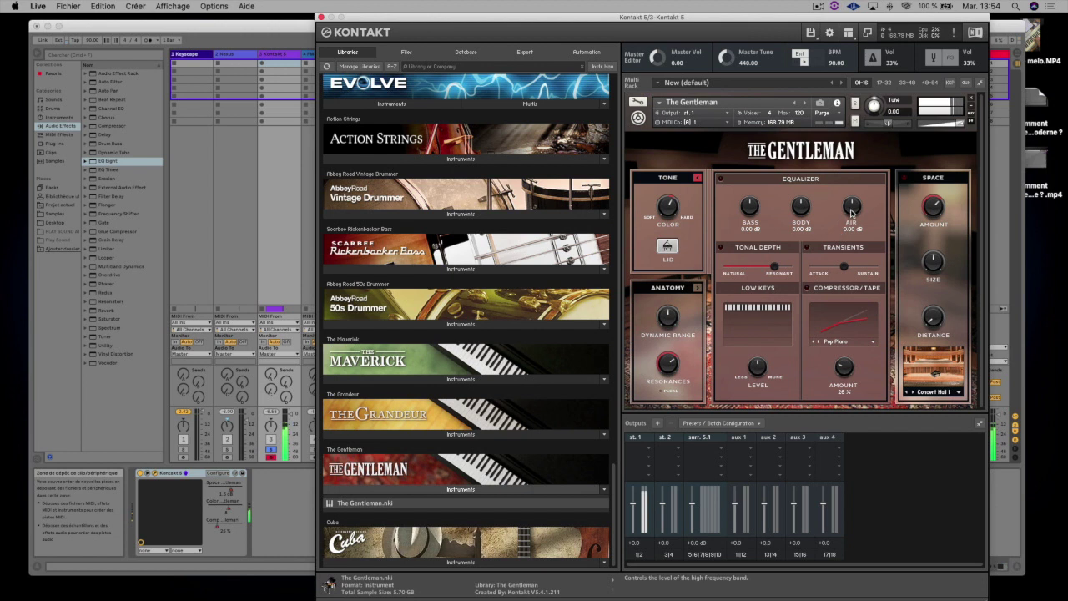
{"action": "left_click_drag", "start_coordinate": [851, 207], "coordinate": [853, 197]}
{"action": "left_click_drag", "start_coordinate": [790, 215], "coordinate": [791, 204]}
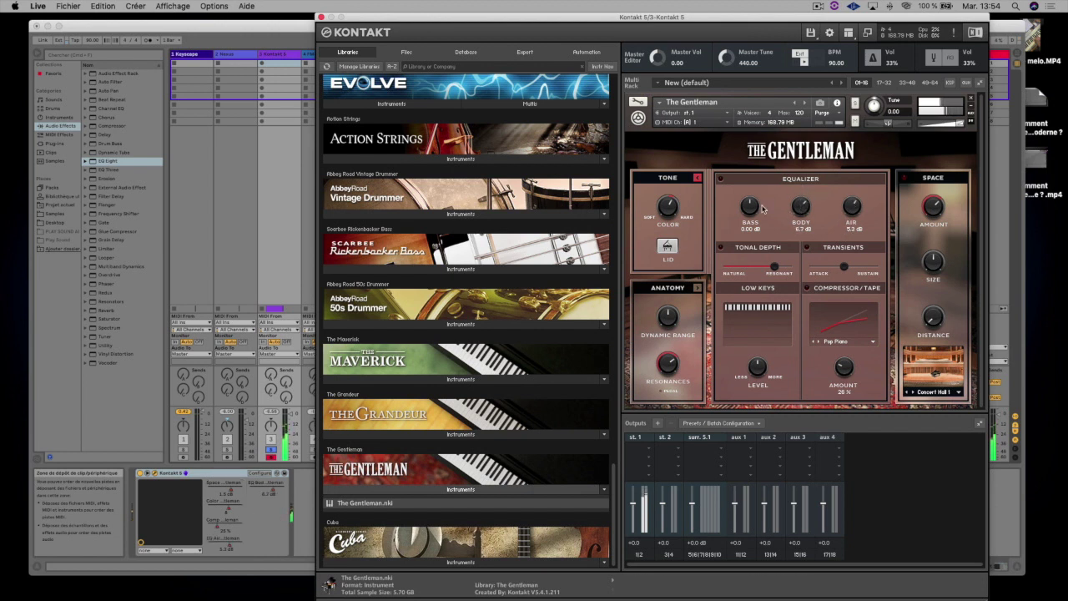
- Raise The Gentleman's Space amount to about 10.8 dB and its size to about 136 %
{"action": "left_click_drag", "start_coordinate": [933, 214], "coordinate": [944, 182]}
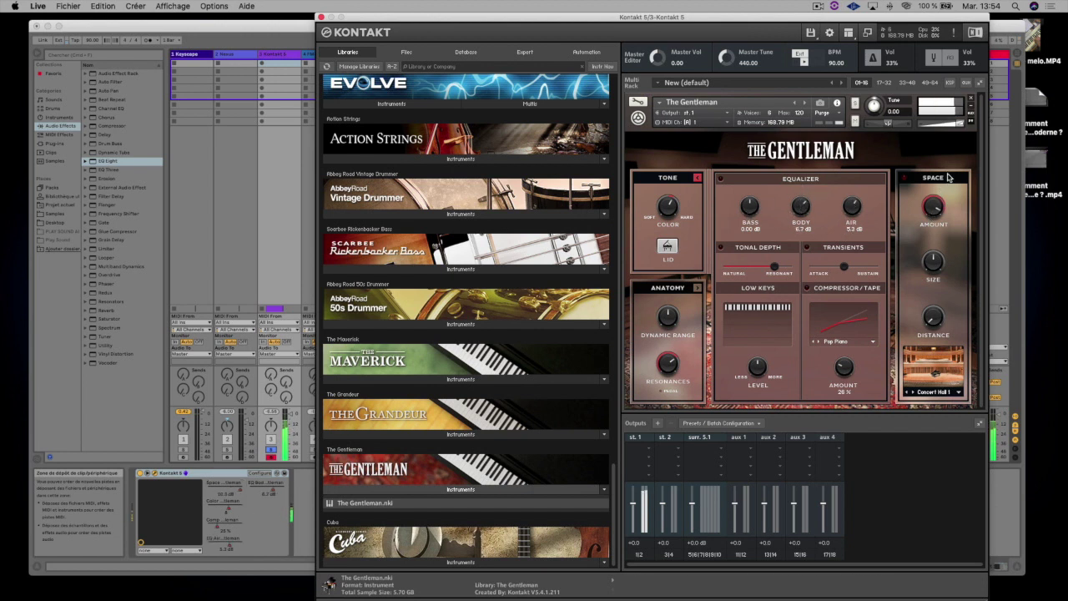
{"action": "left_click_drag", "start_coordinate": [935, 262], "coordinate": [954, 224]}
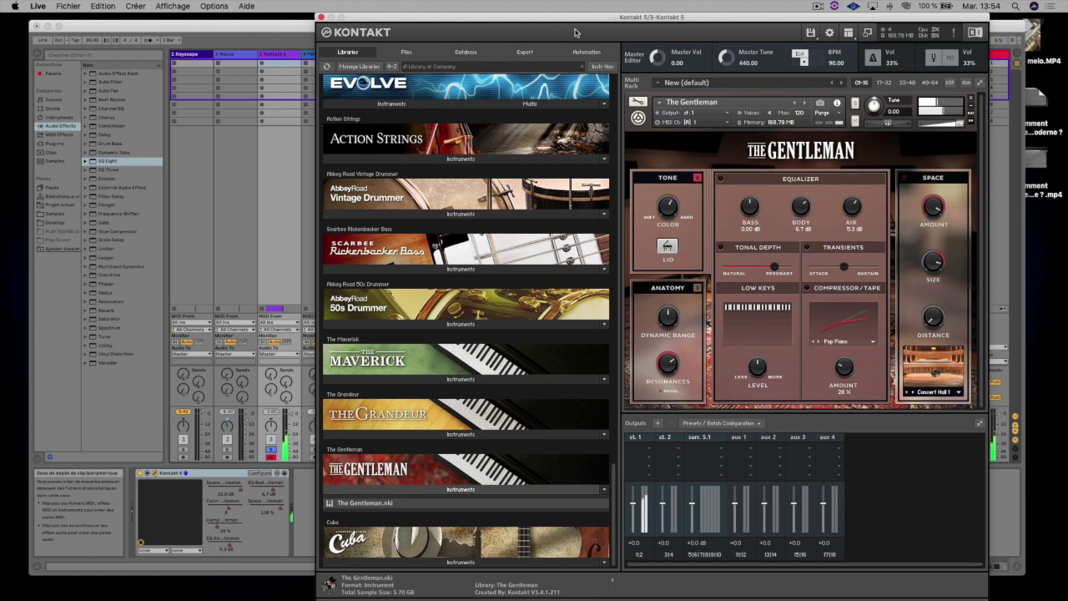
- Solo and arm the fourth track, and open its Auto Filter by raising the cutoff to near the upper end of the spectrum
{"action": "left_click_drag", "start_coordinate": [576, 30], "coordinate": [599, 30]}
{"action": "left_click", "coordinate": [318, 453]}
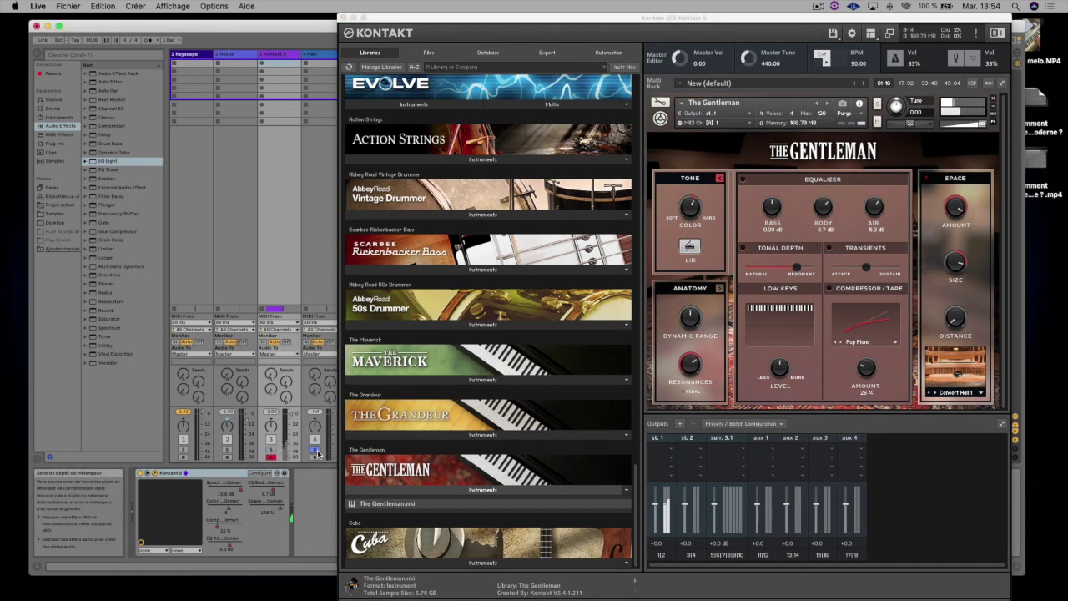
{"action": "left_click", "coordinate": [314, 457]}
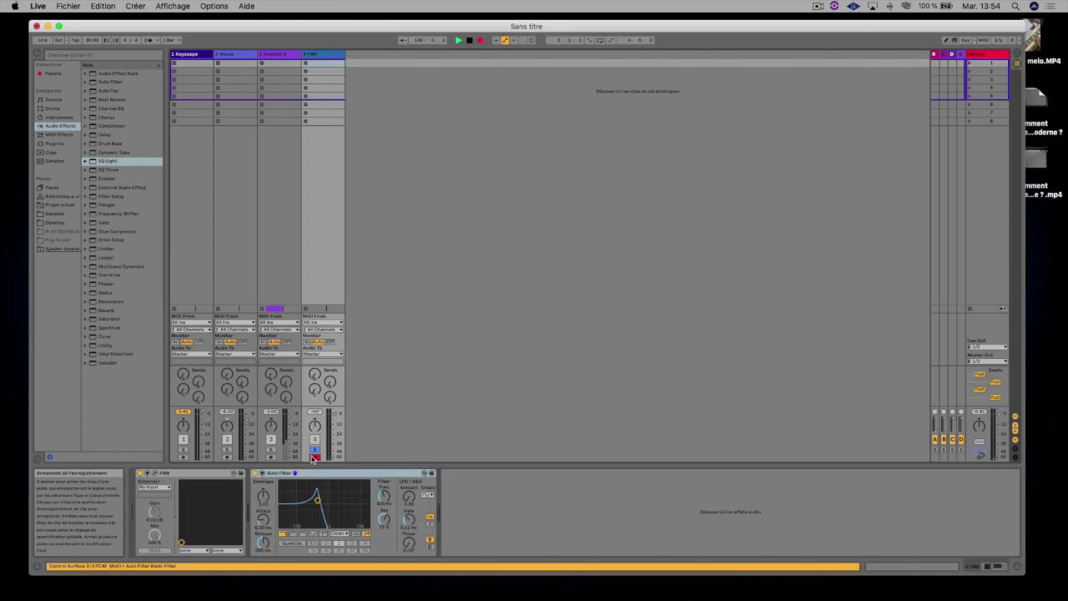
{"action": "left_click", "coordinate": [325, 55]}
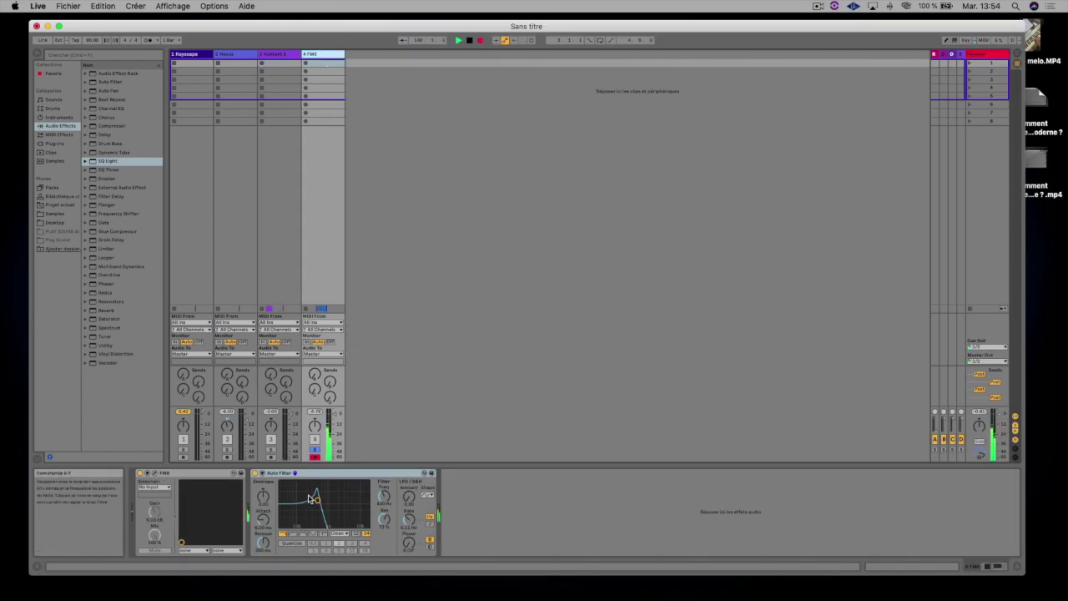
{"action": "left_click_drag", "start_coordinate": [317, 499], "coordinate": [365, 509]}
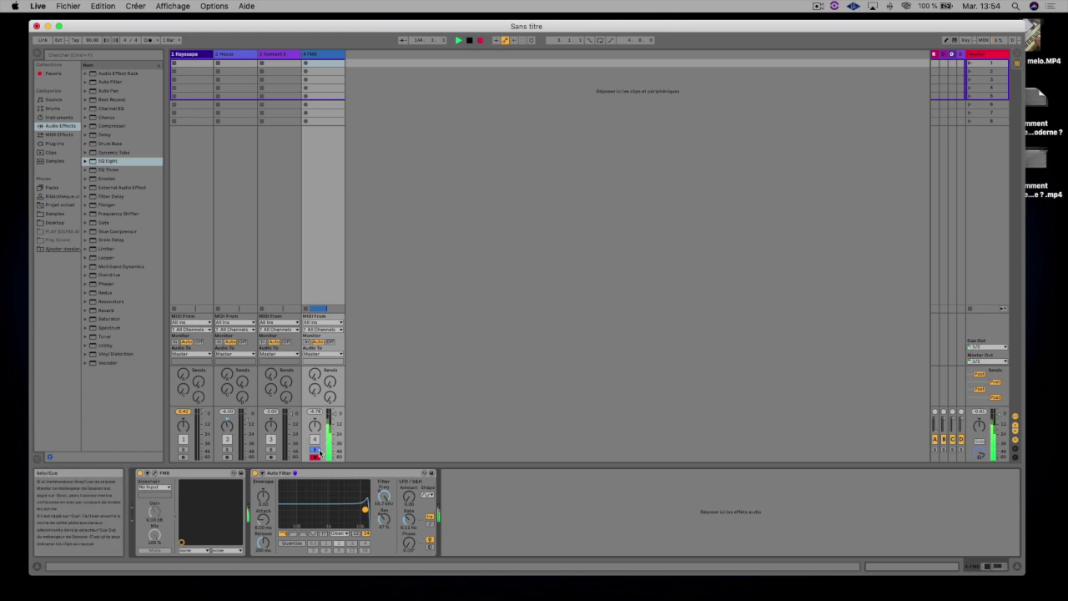
- Solo and arm the Kontakt 5 track, and layer it with the fourth track by arming both and turning soloing off
{"action": "left_click", "coordinate": [272, 452]}
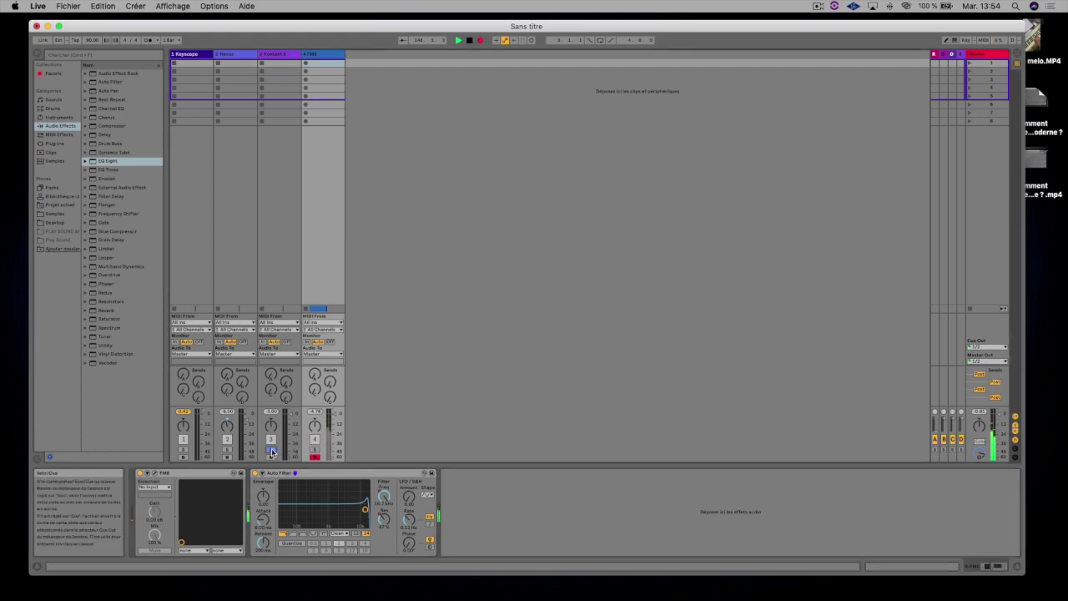
{"action": "left_click", "coordinate": [271, 457]}
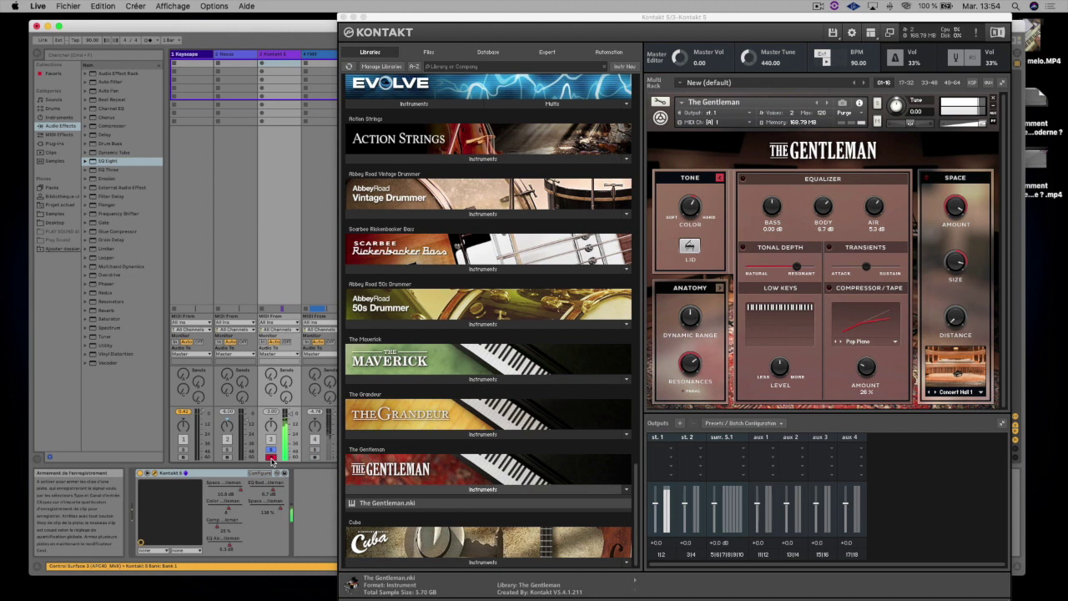
{"action": "left_click", "coordinate": [315, 458]}
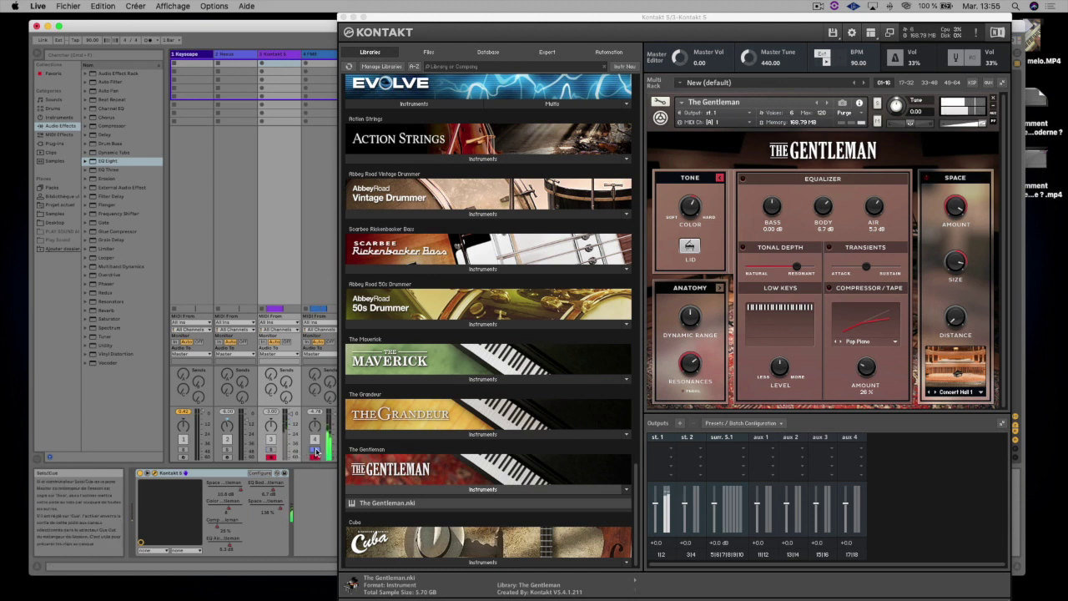
{"action": "left_click", "coordinate": [316, 451]}
{"action": "left_click", "coordinate": [318, 55]}
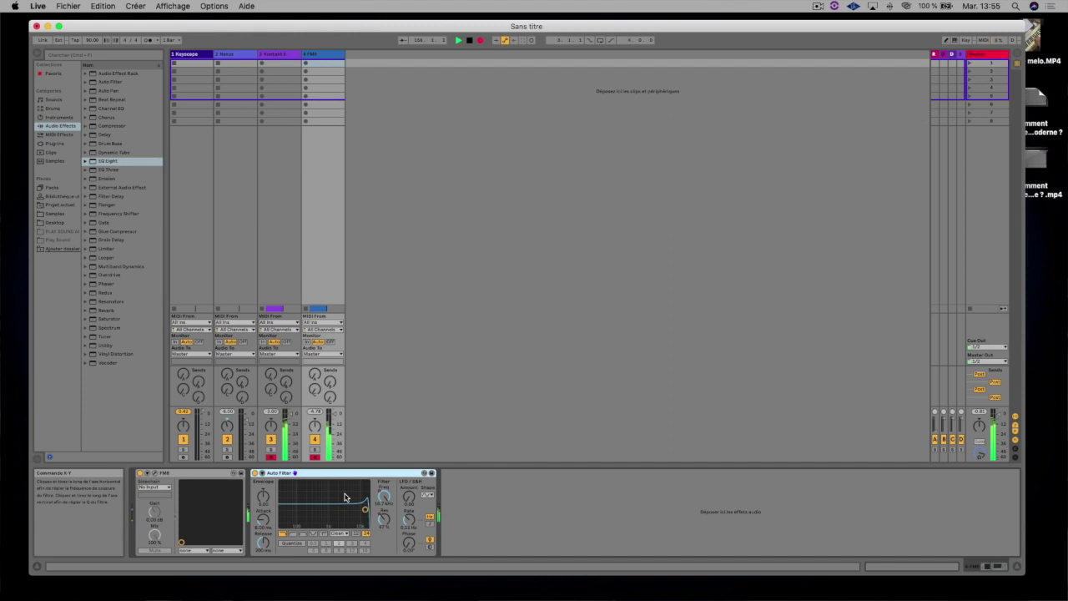
- Lower the fourth track's Auto Filter cutoff to about 730 Hz with less resonance, and disarm the track
{"action": "left_click_drag", "start_coordinate": [365, 509], "coordinate": [325, 516]}
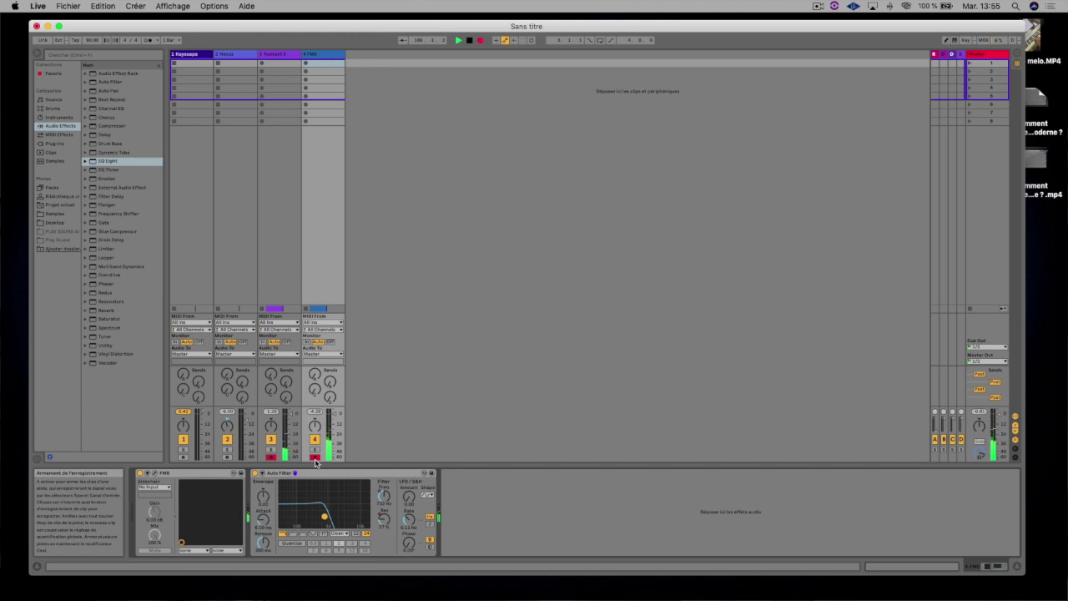
{"action": "left_click", "coordinate": [313, 457]}
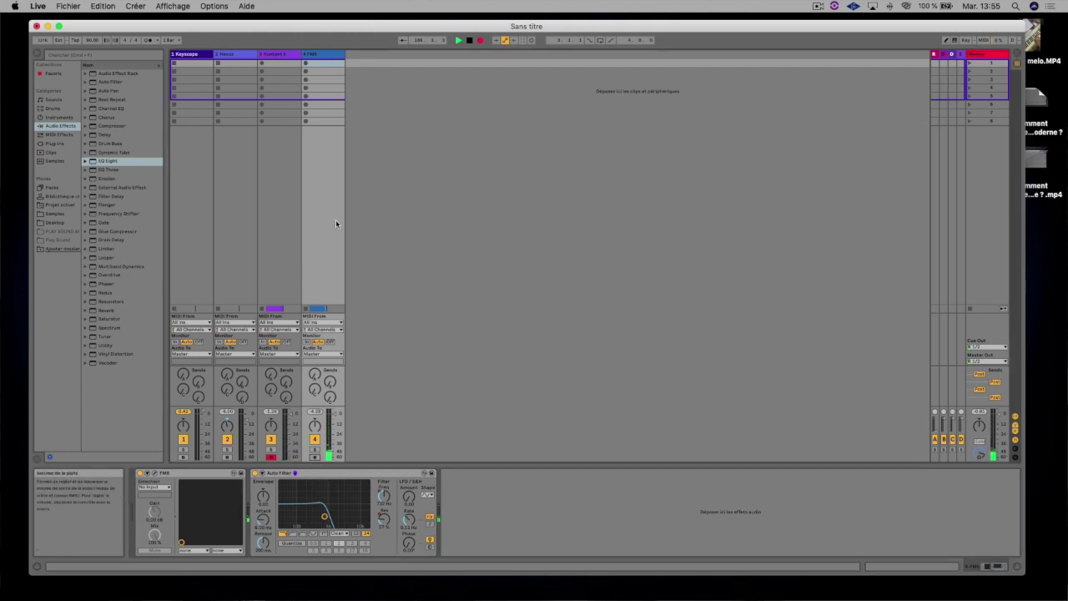